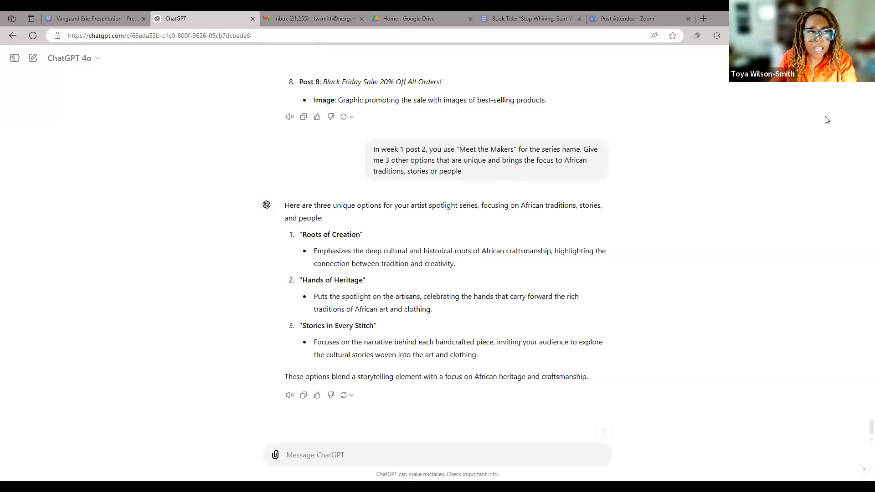
# Start a new custom GPT and tell its builder "Id like to create a copywriter specifically for my business".
pyautogui.click(15, 62)
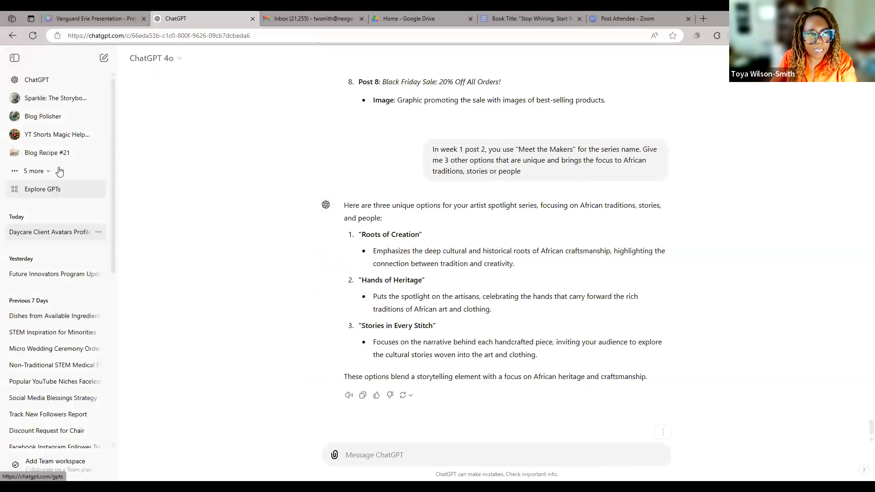
pyautogui.click(53, 193)
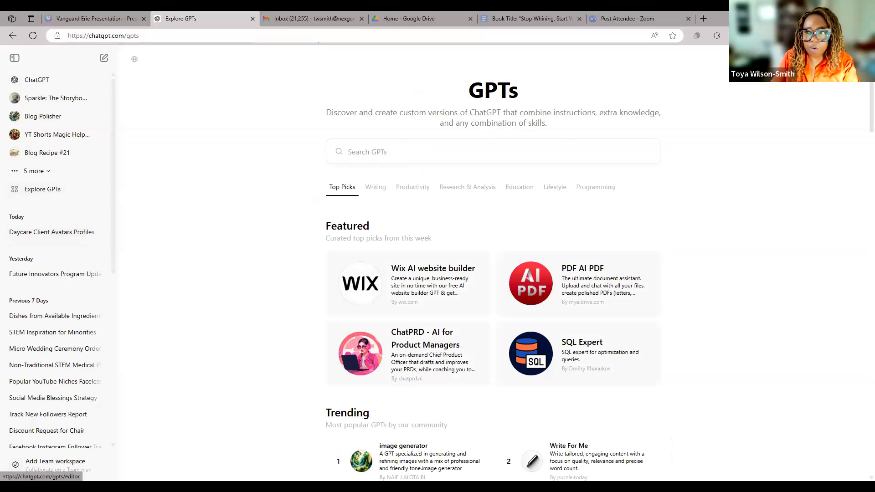
pyautogui.click(847, 59)
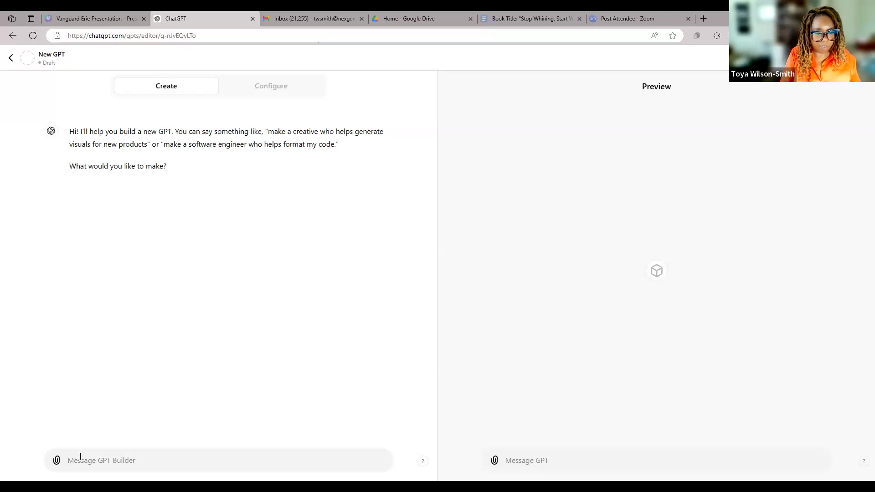
pyautogui.write('Id like to create a c')
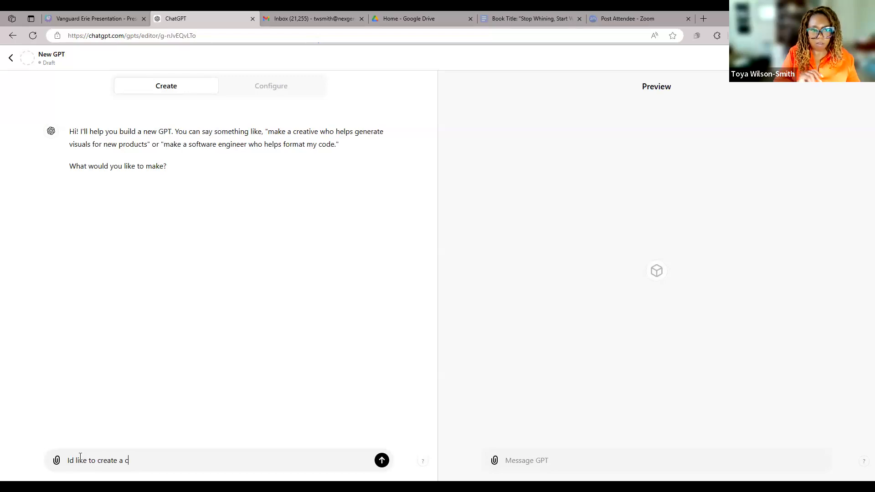
pyautogui.write('opywriter specifically for my business')
pyautogui.press('Return')
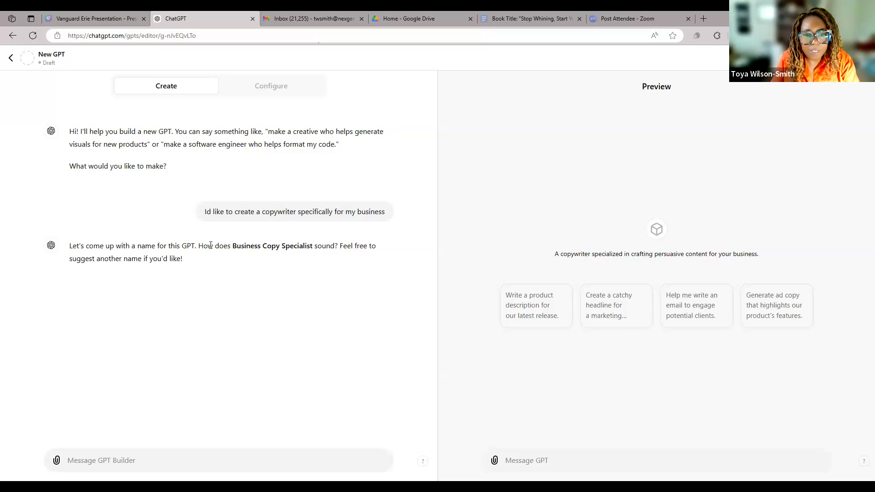
# Accept the suggested name Business Copy Specialist by replying "Sounds good" to the GPT builder.
pyautogui.write('S')
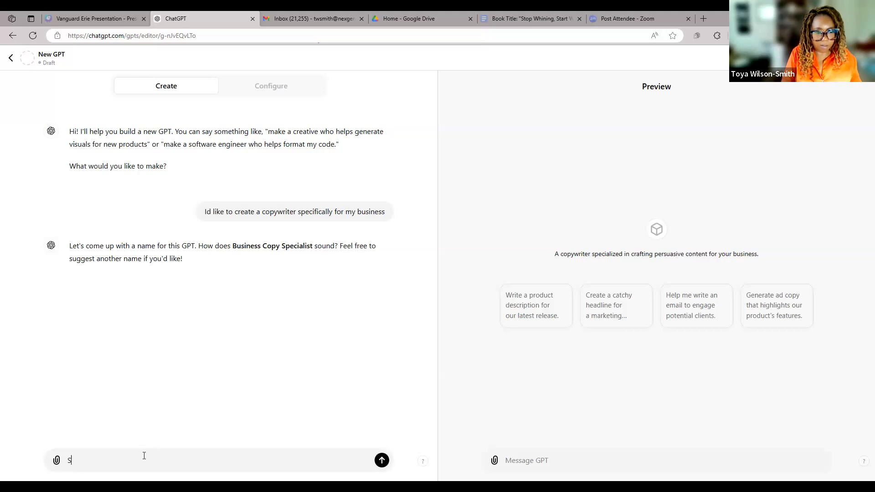
pyautogui.write('ounds good')
pyautogui.press('Return')
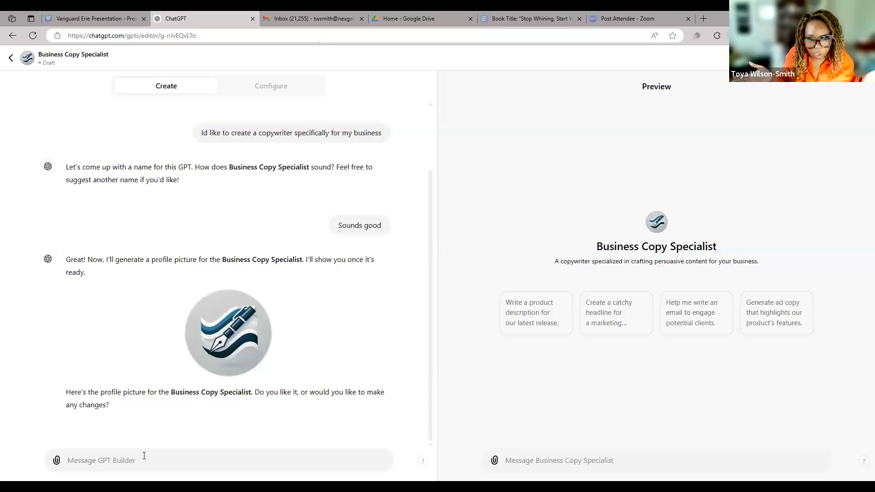
# Approve the generated profile picture by replying "This is fine" to the GPT builder.
pyautogui.click(144, 455)
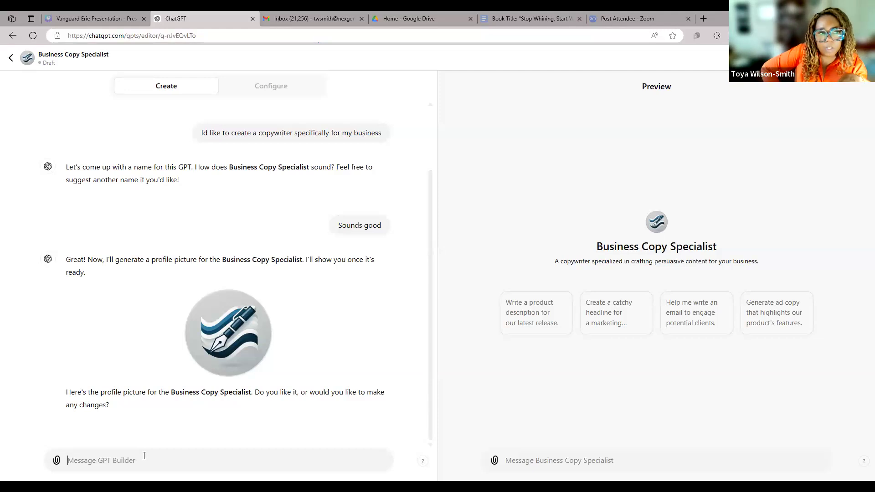
pyautogui.click(144, 456)
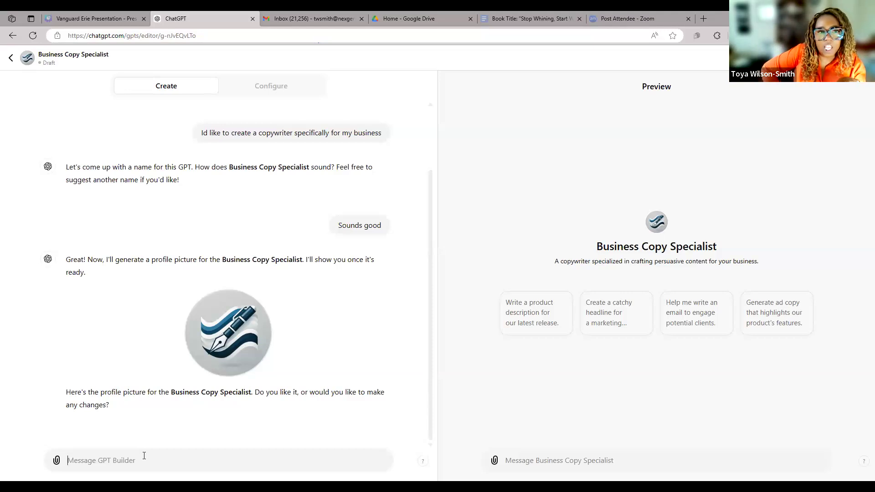
pyautogui.click(144, 455)
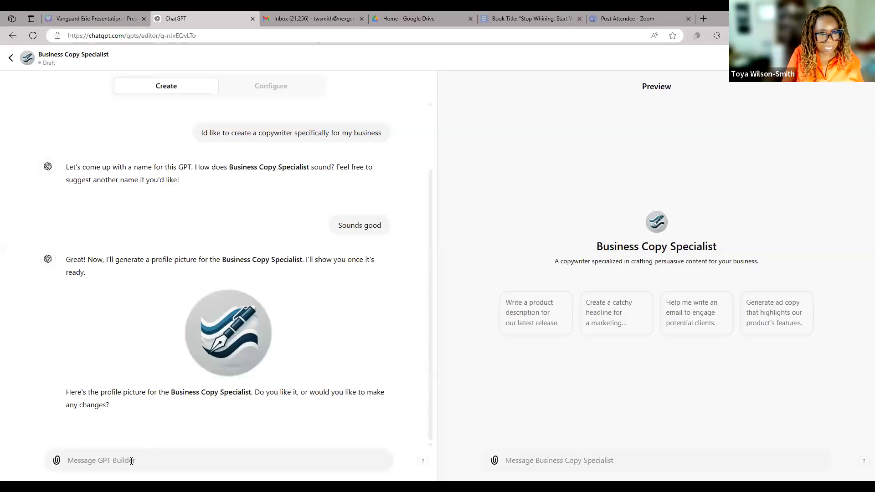
pyautogui.click(131, 461)
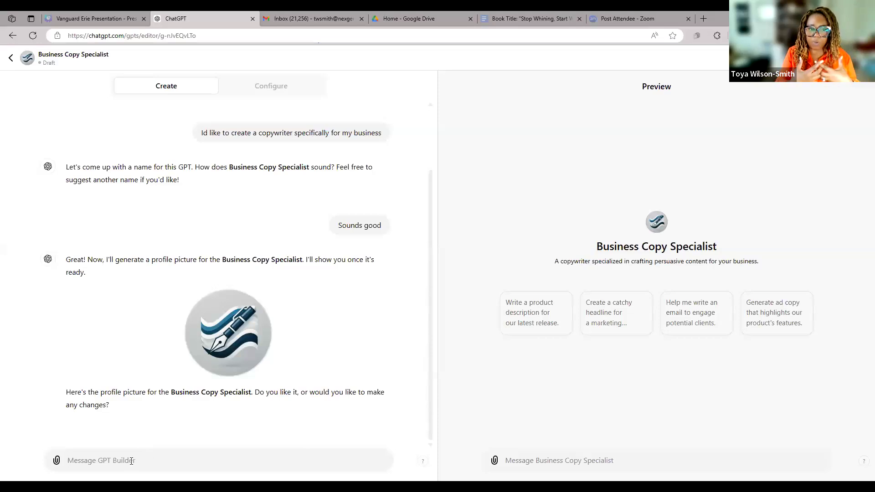
pyautogui.click(131, 461)
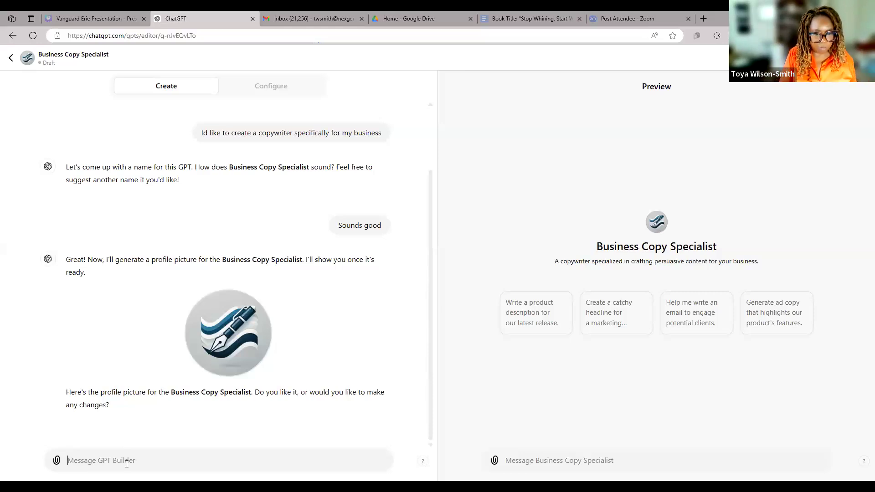
pyautogui.write('Thi')
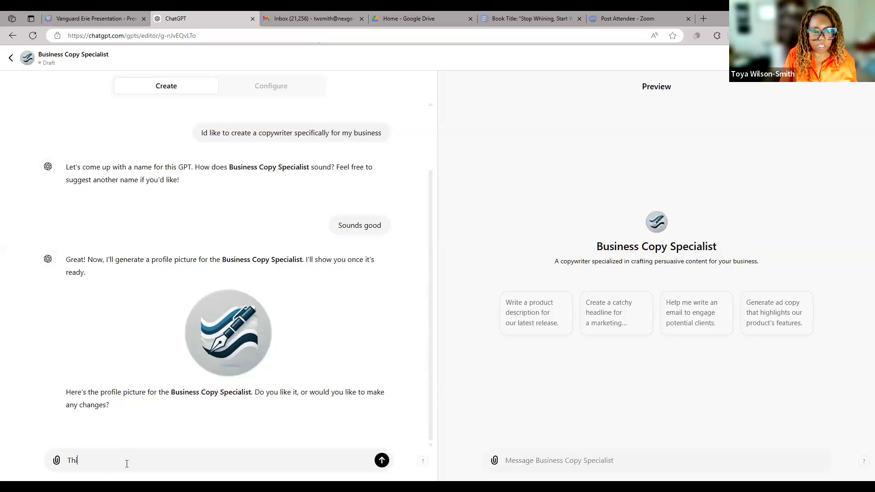
pyautogui.write('s is fine')
pyautogui.press('Return')
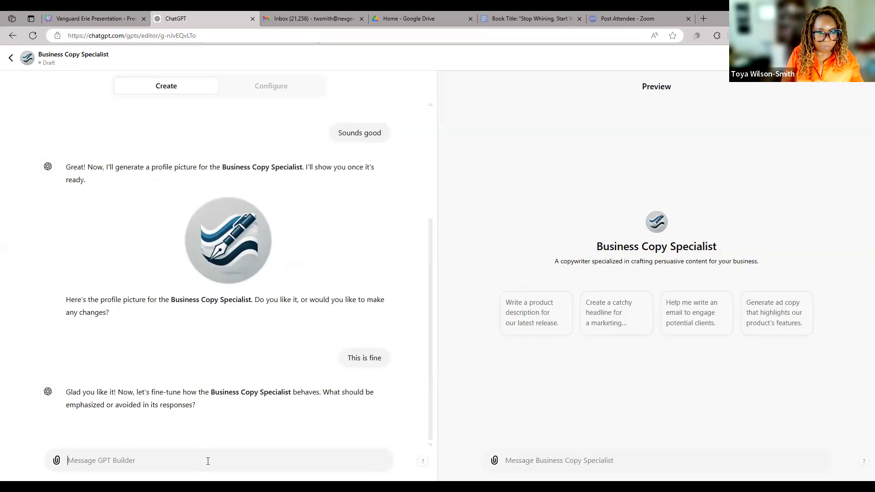
# Tell the GPT builder "Emphasize content for IG captions, Facebook posts and hooks for my LinkedIn posts", and view the available attachment sources.
pyautogui.write('E')
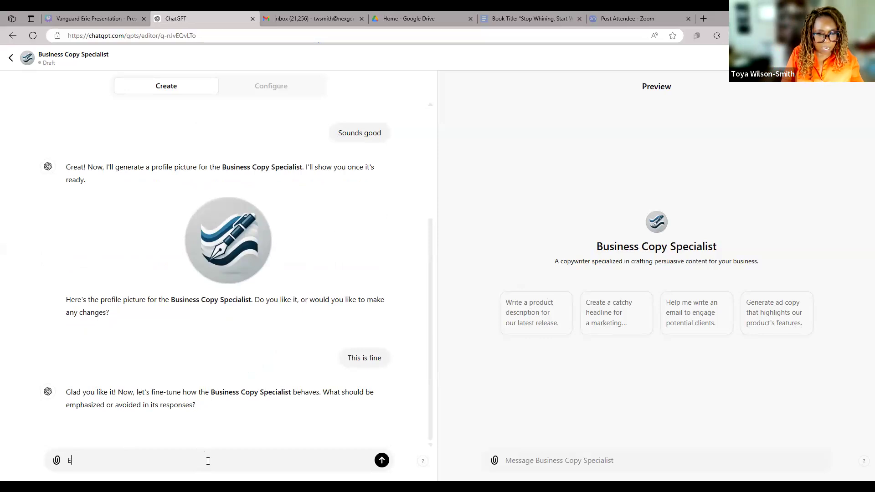
pyautogui.write('mphasize content for')
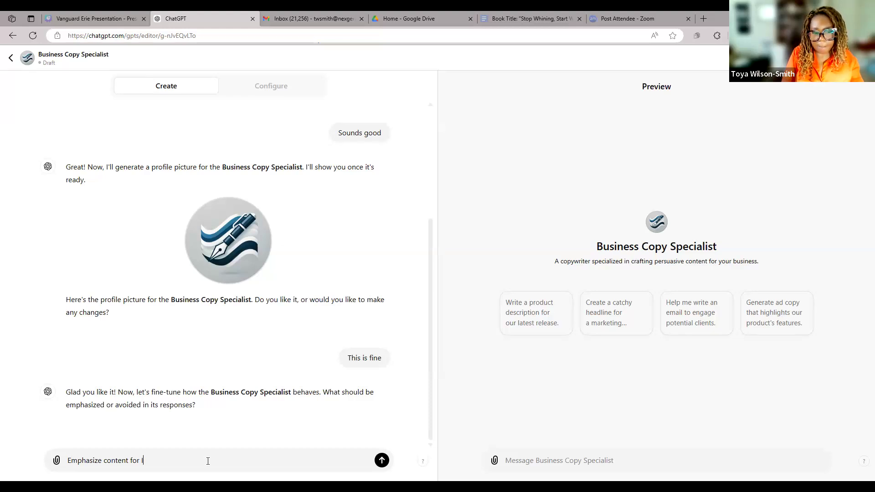
pyautogui.write('G captions, Facebook posts and hooks for my LinkedIn posts')
pyautogui.press('Return')
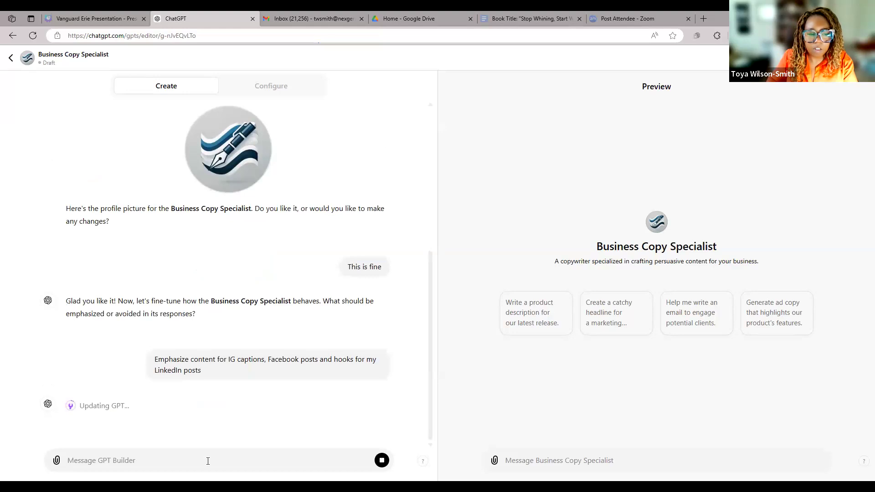
pyautogui.click(57, 461)
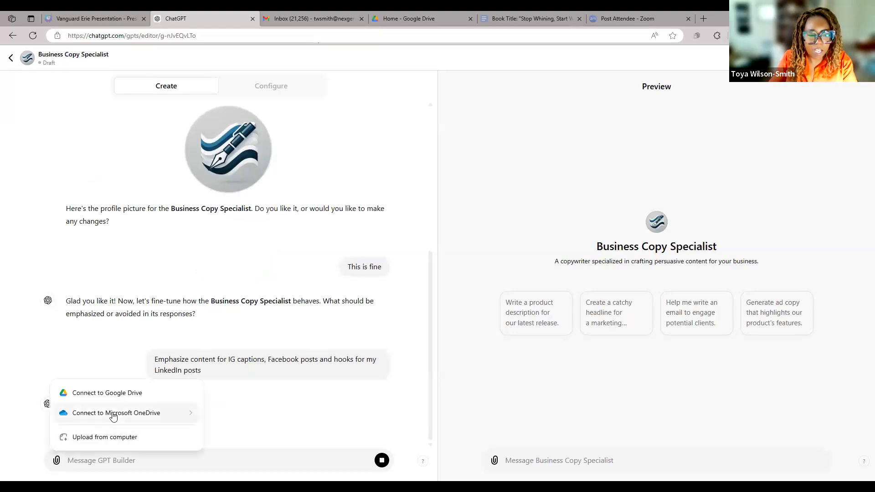
pyautogui.click(250, 423)
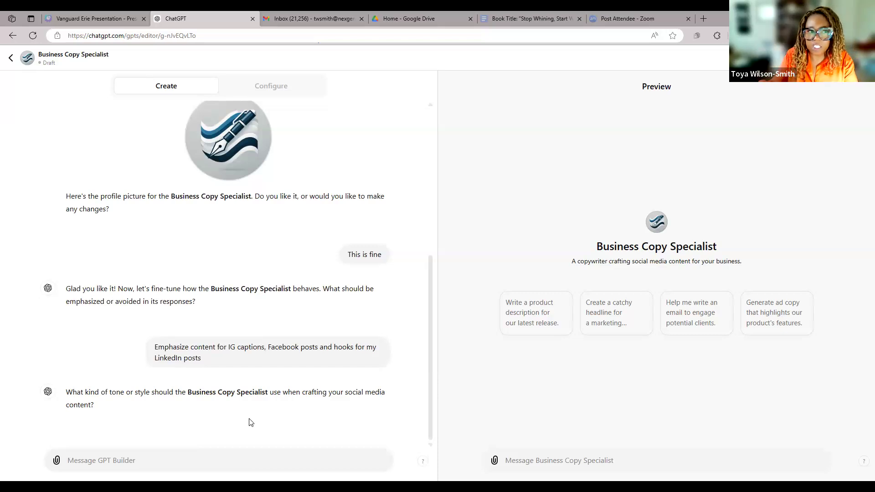
# Leave the GPT builder and reopen the existing chat Daycare Client Avatars Profiles.
pyautogui.click(10, 58)
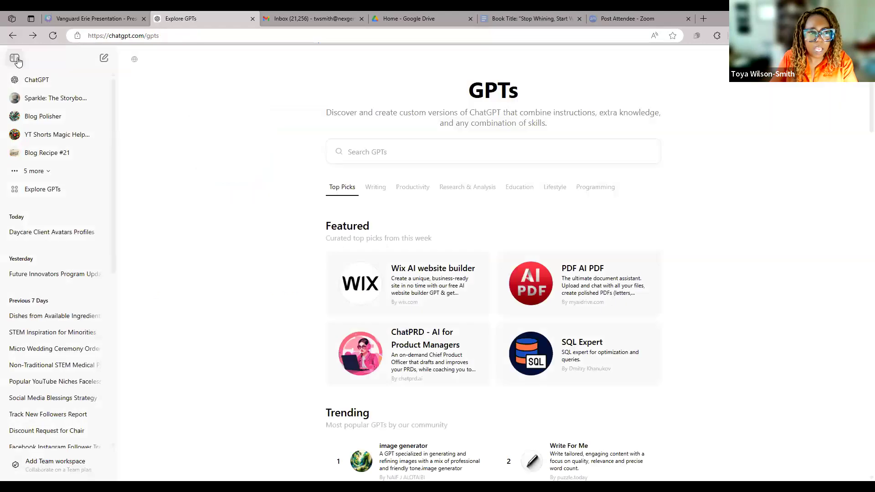
pyautogui.click(38, 81)
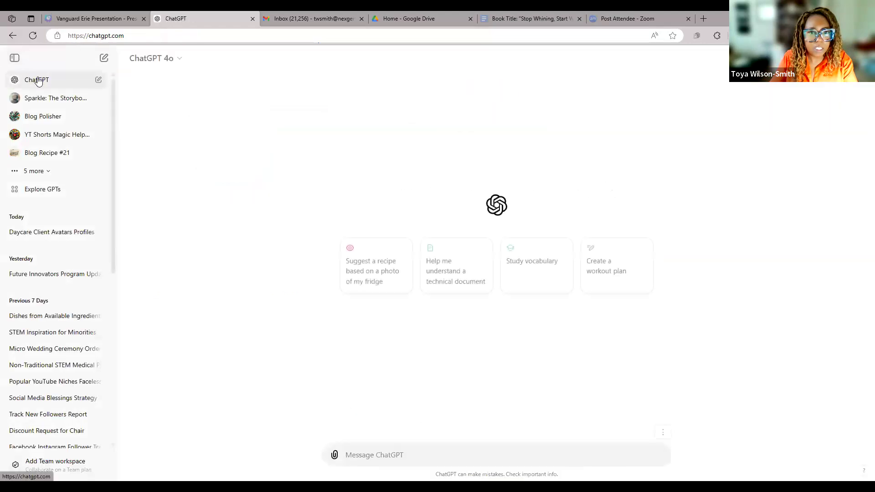
pyautogui.click(84, 231)
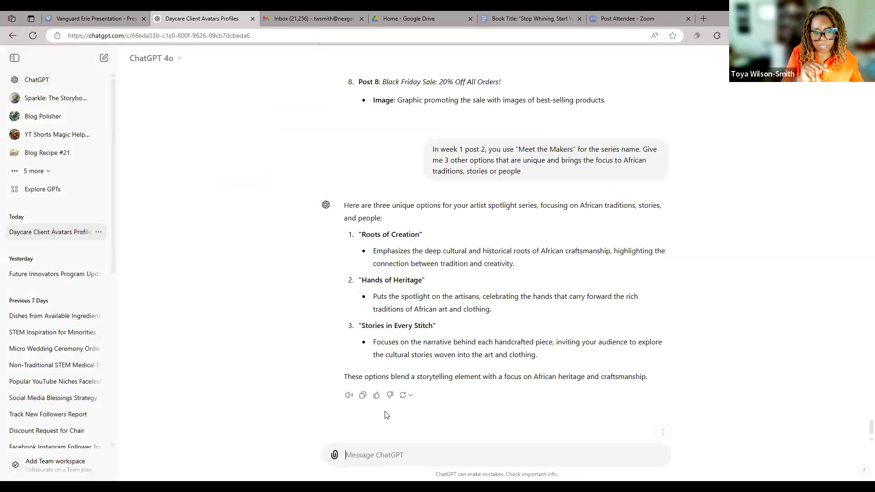
# Ask for a content calendar or posting schedule for Instagram and Facebook that does not repeat or look copied and pasted over and over.
pyautogui.write('Lov')
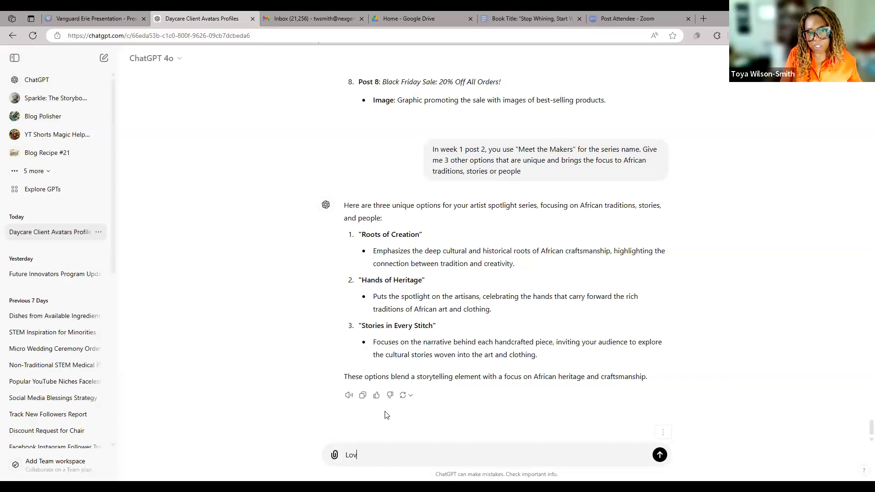
pyautogui.write('e it. Now give me a content ')
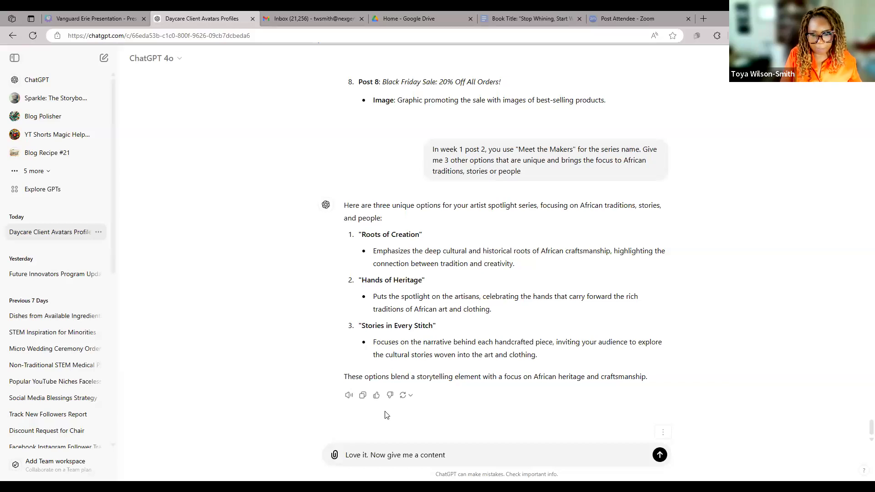
pyautogui.write('calendar')
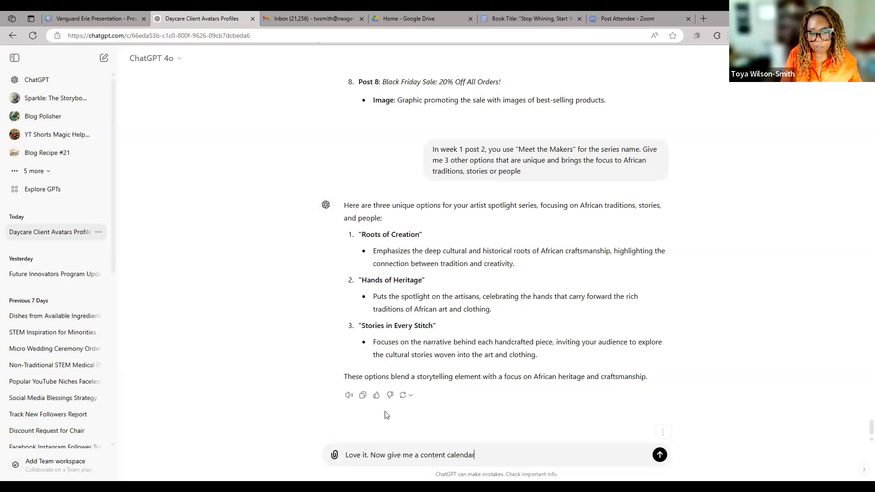
pyautogui.write(' or a p')
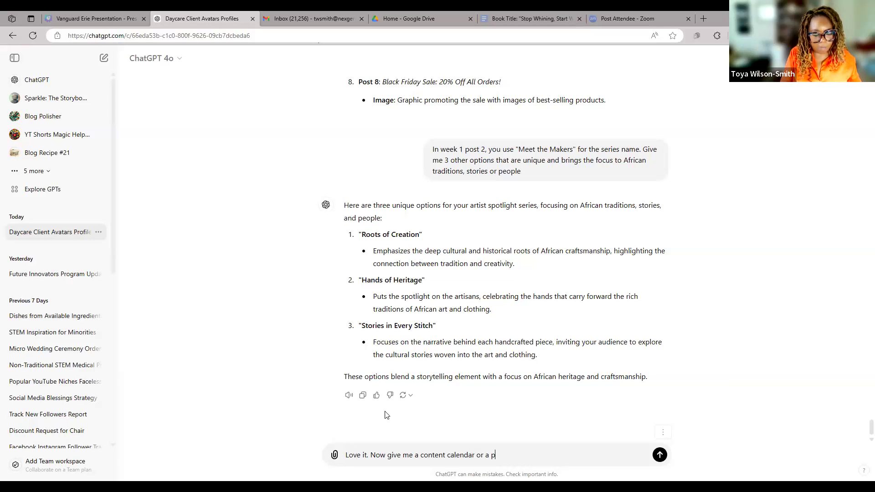
pyautogui.write('osting schedule for Instagram and Facebook that does not repeat or looks like I')
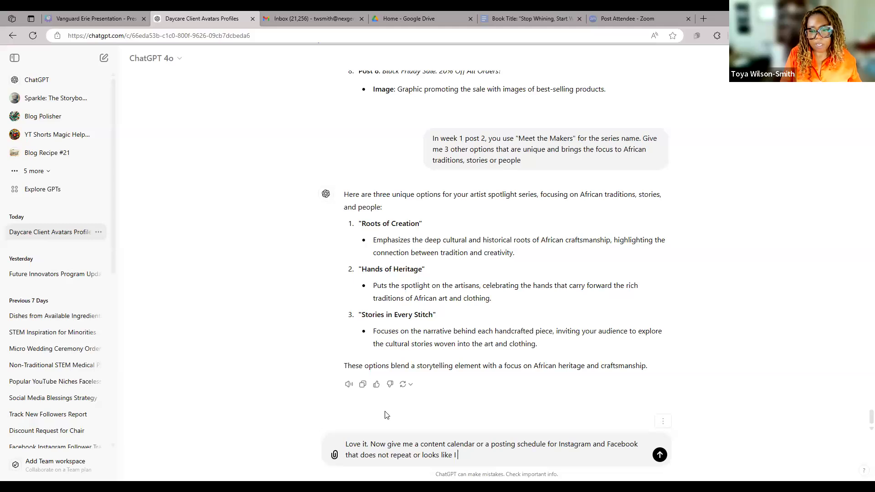
pyautogui.write('just copied and pasted the content over and over again.')
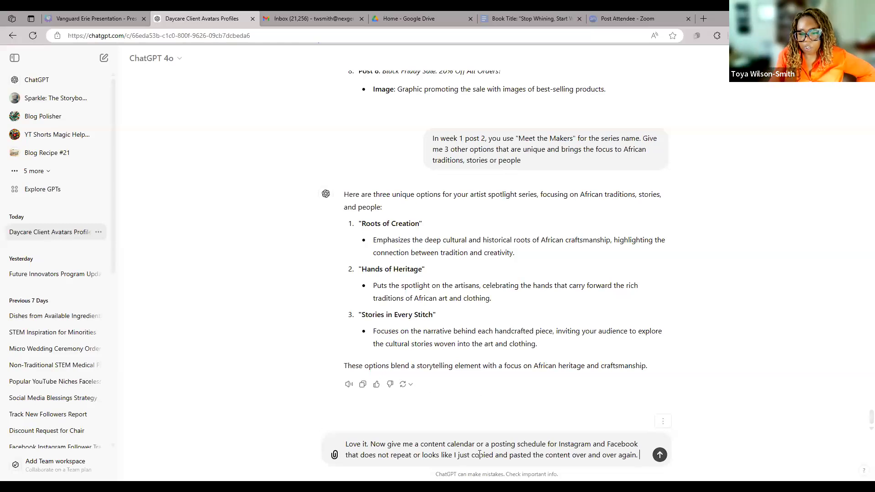
pyautogui.press('Return')
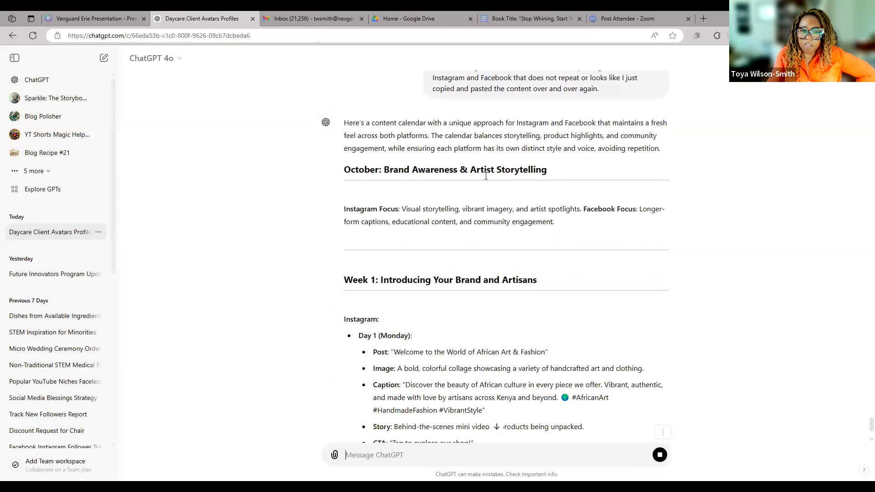
# Examine the Week 1 Instagram and Facebook posts in the generated October content calendar.
pyautogui.scroll(-2, 483, 253)
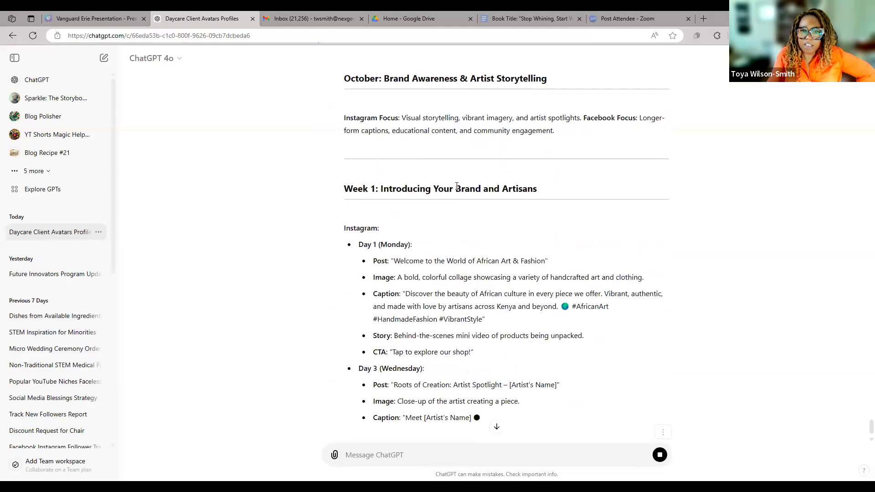
pyautogui.scroll(-1, 451, 203)
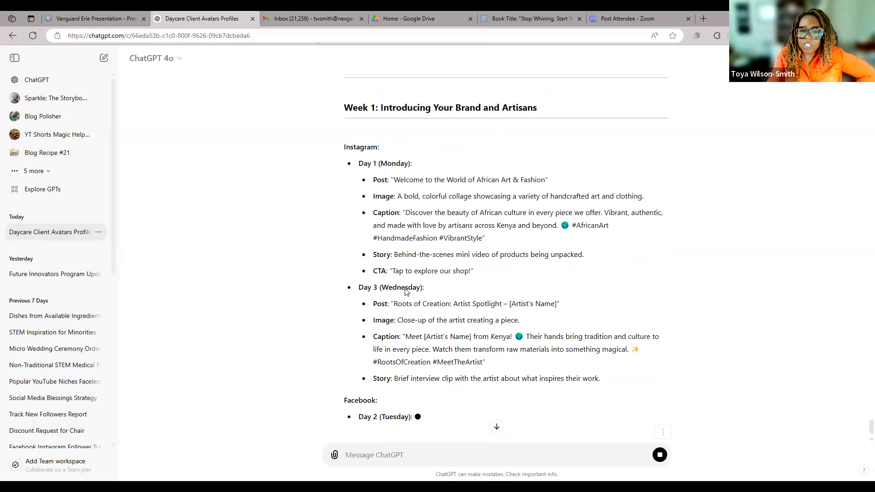
pyautogui.scroll(-2, 428, 246)
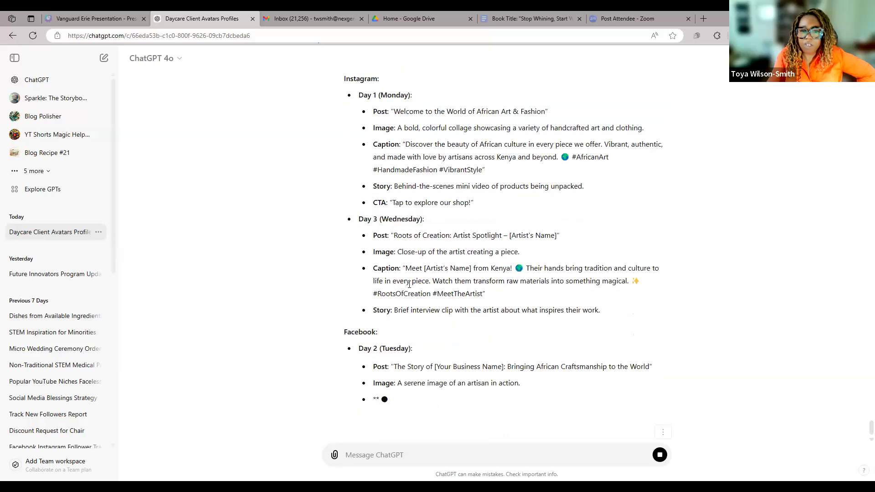